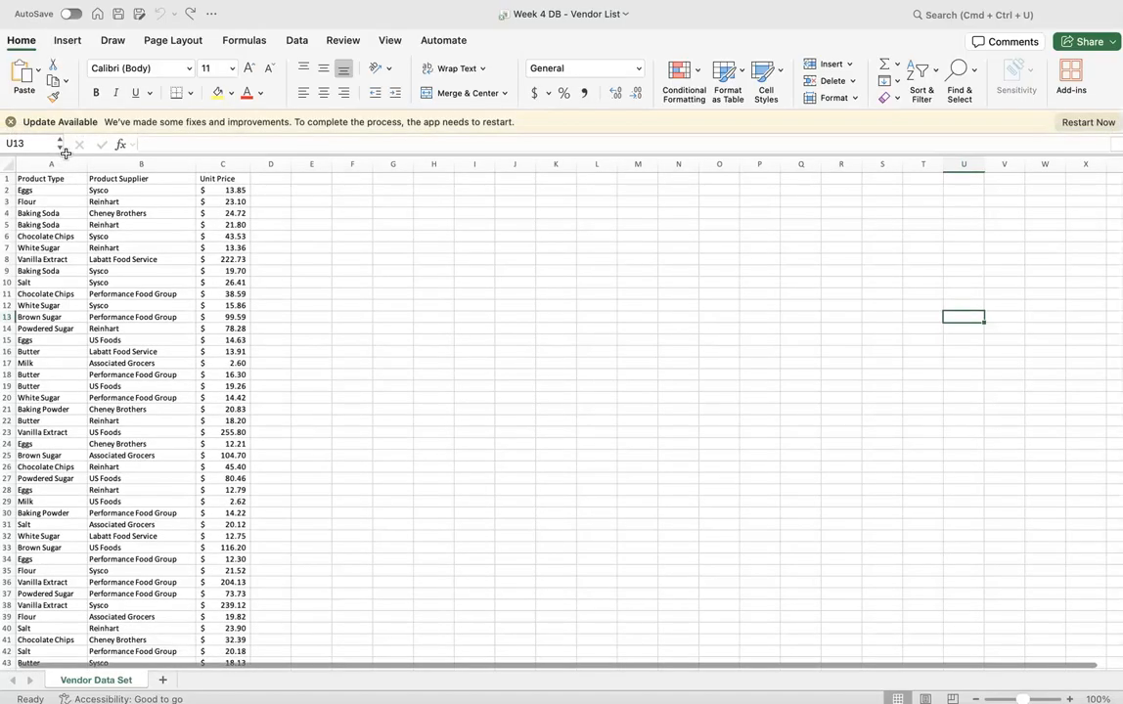
# Dismiss the update notice and sort the vendor data in A1:C85 by Product Type on values, A to Z
pyautogui.click(11, 122)
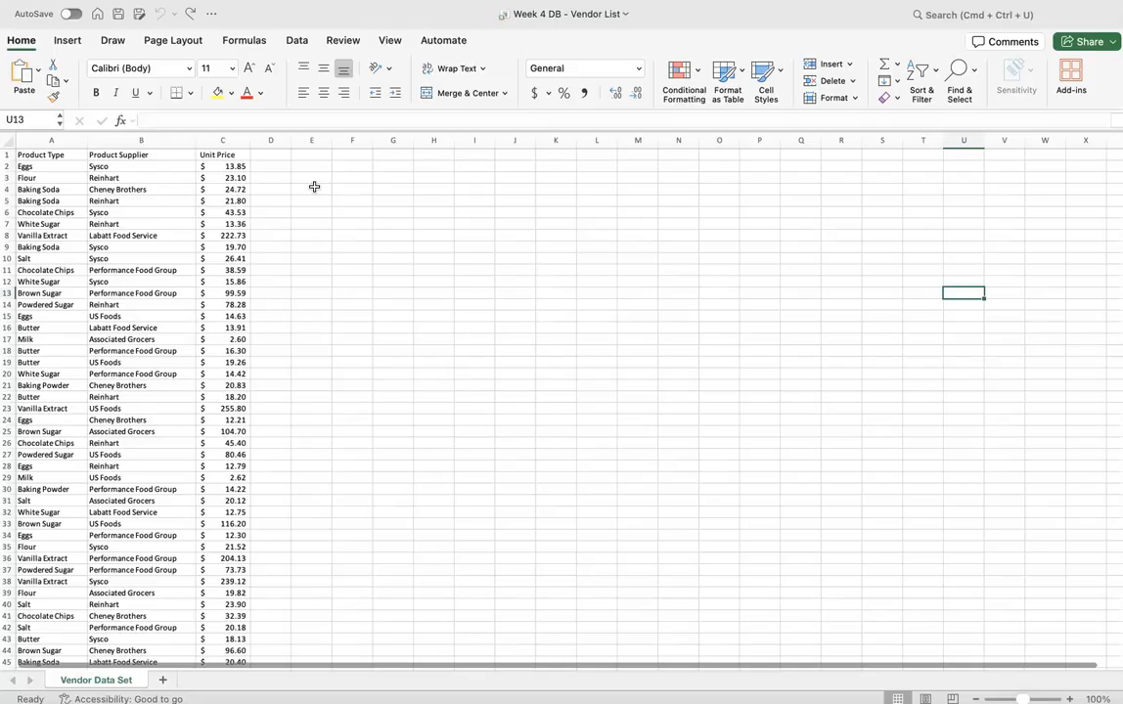
pyautogui.click(57, 156)
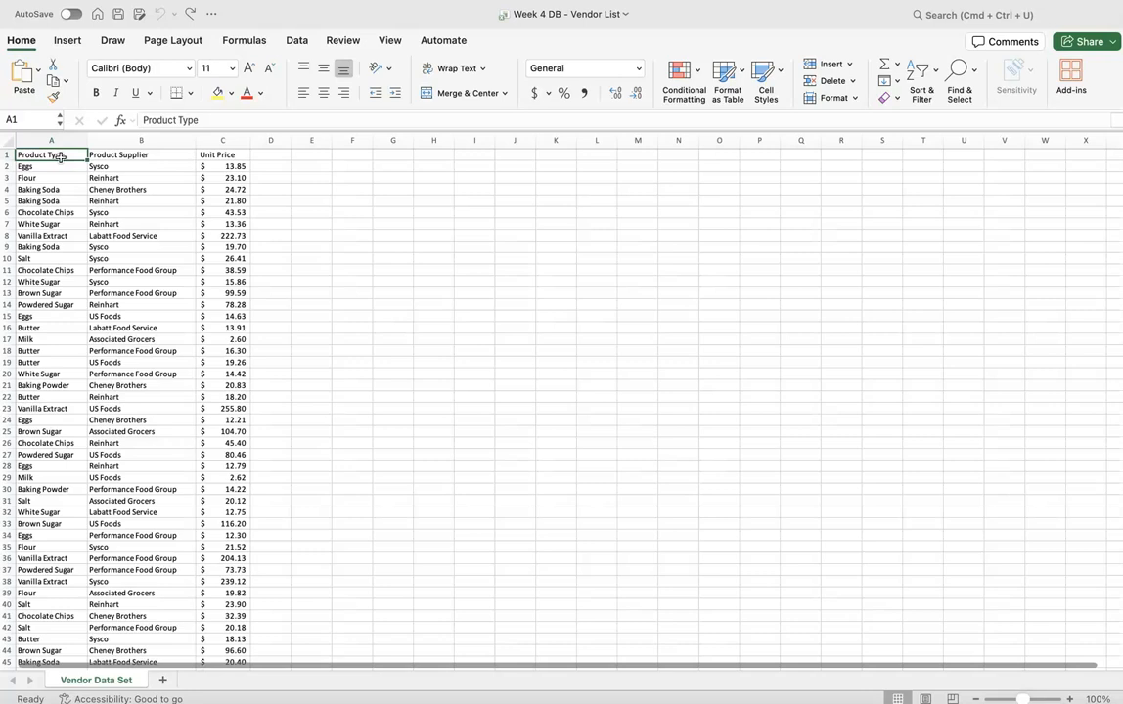
pyautogui.moveTo(59, 156); pyautogui.dragTo(230, 636)
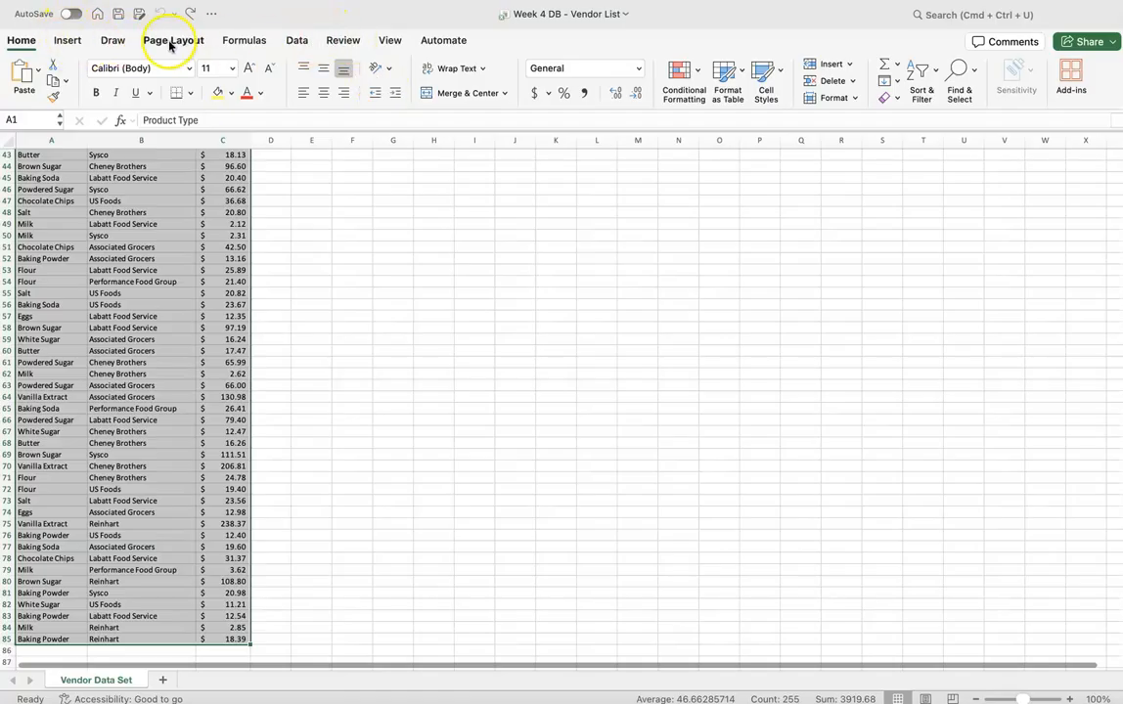
pyautogui.click(295, 44)
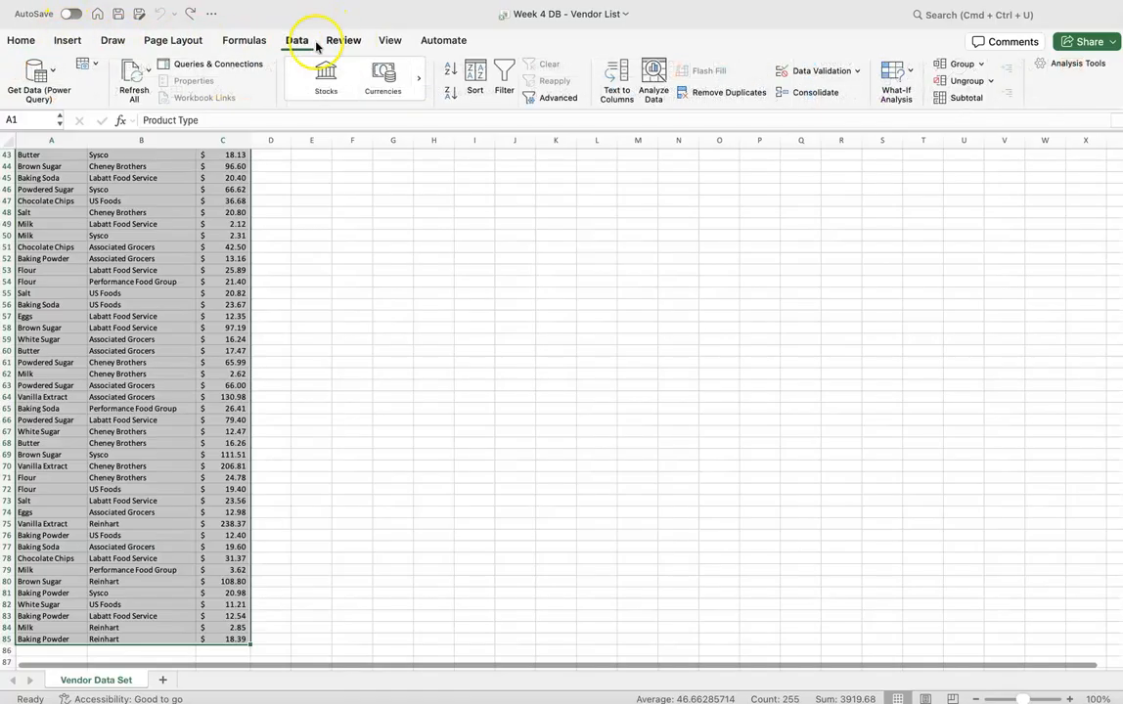
pyautogui.click(471, 74)
pyautogui.click(415, 90)
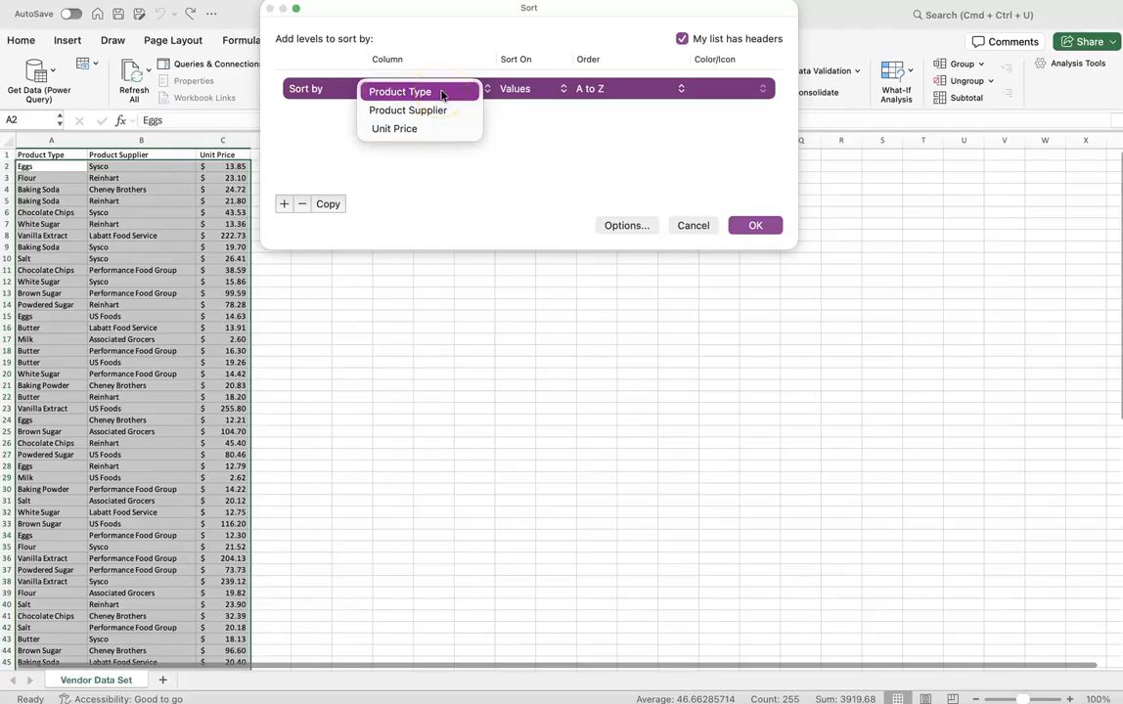
pyautogui.click(441, 92)
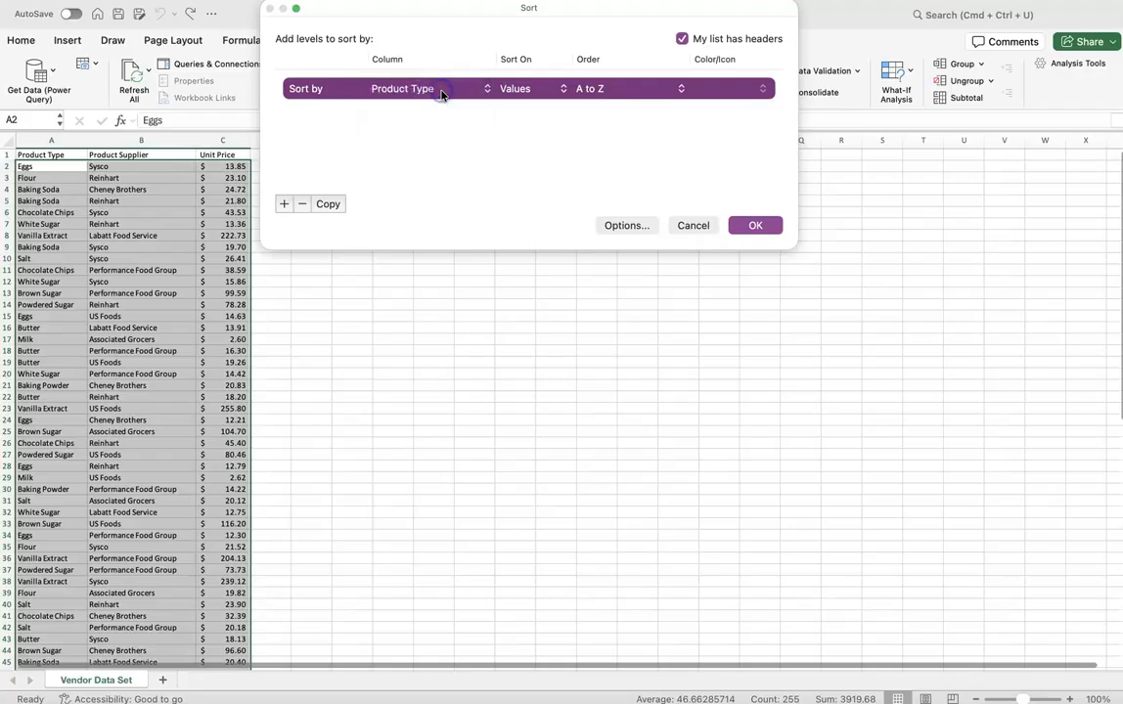
pyautogui.click(514, 94)
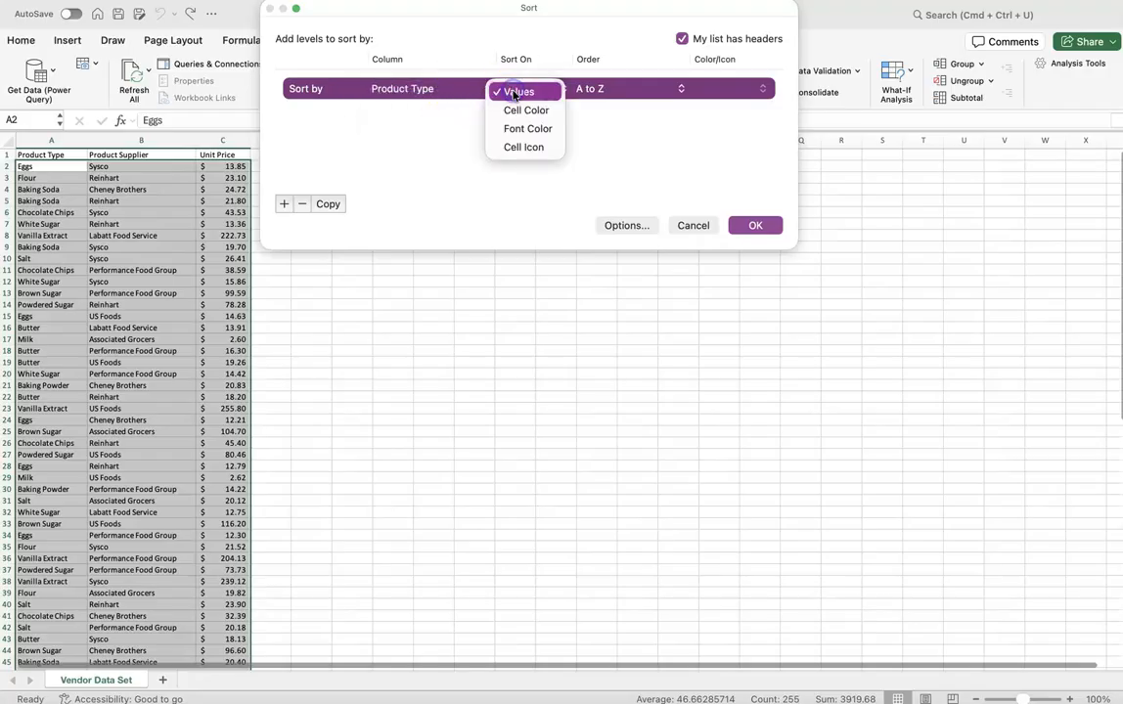
pyautogui.click(513, 91)
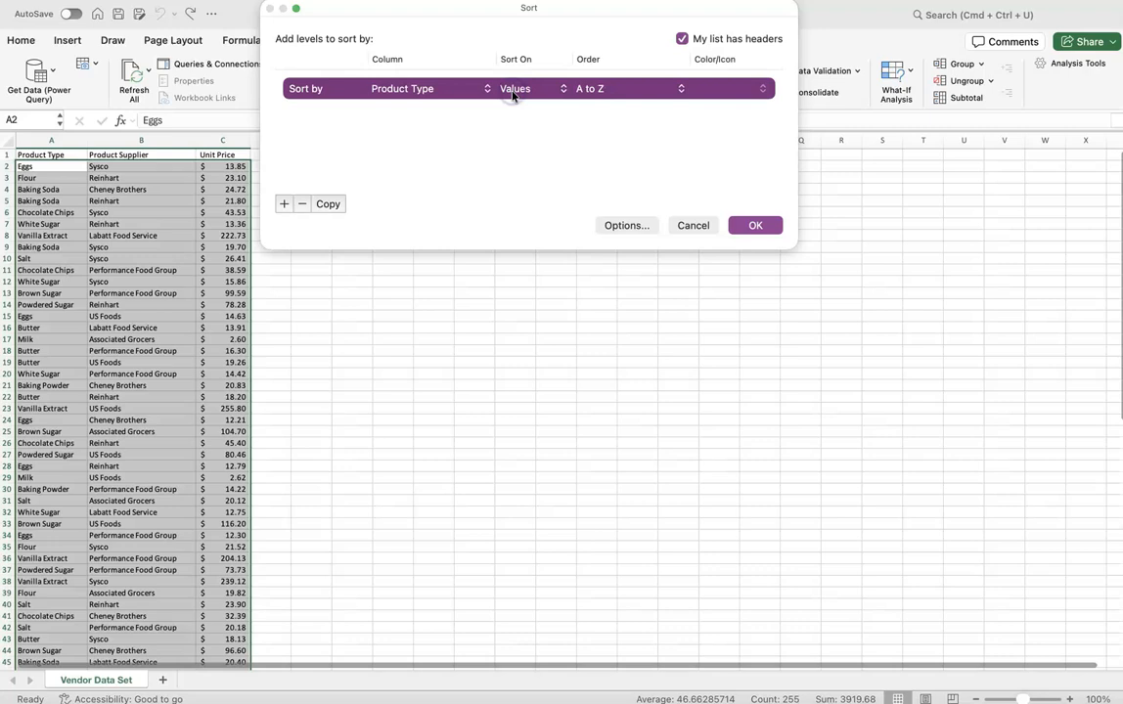
pyautogui.click(755, 224)
pyautogui.click(404, 260)
pyautogui.scroll(-15, 221, 369)
pyautogui.scroll(15, 221, 366)
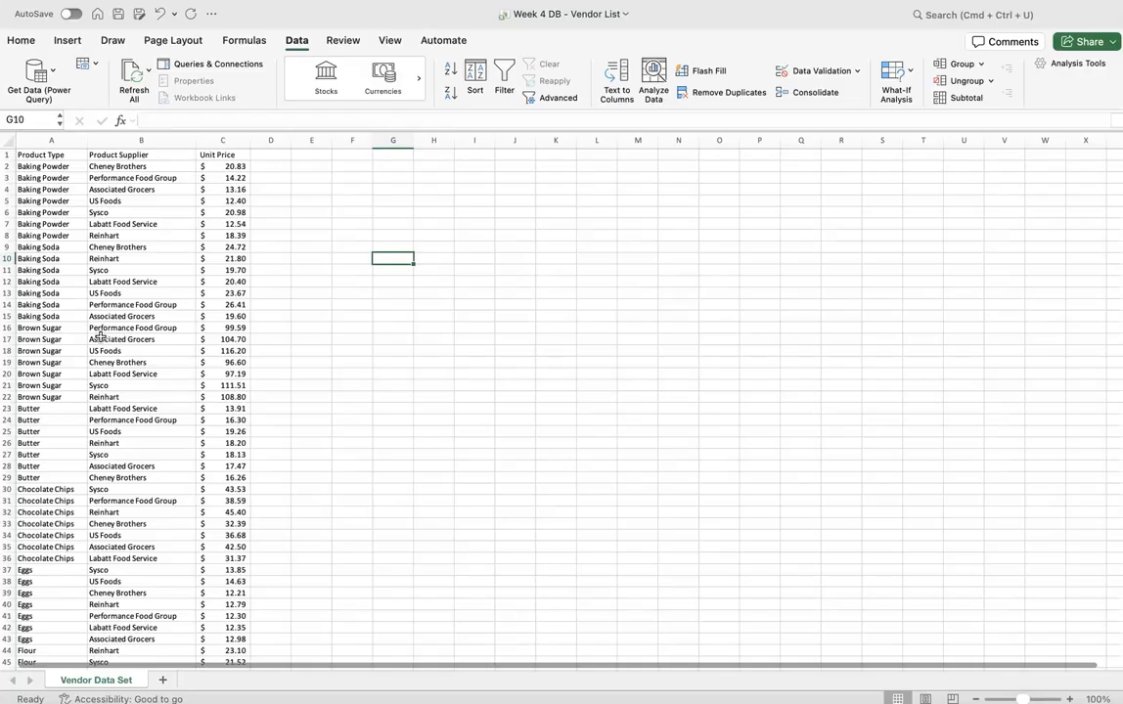
# Add filters to the header row A1:C1, covering Product Type, Product Supplier and Unit Price
pyautogui.click(61, 154)
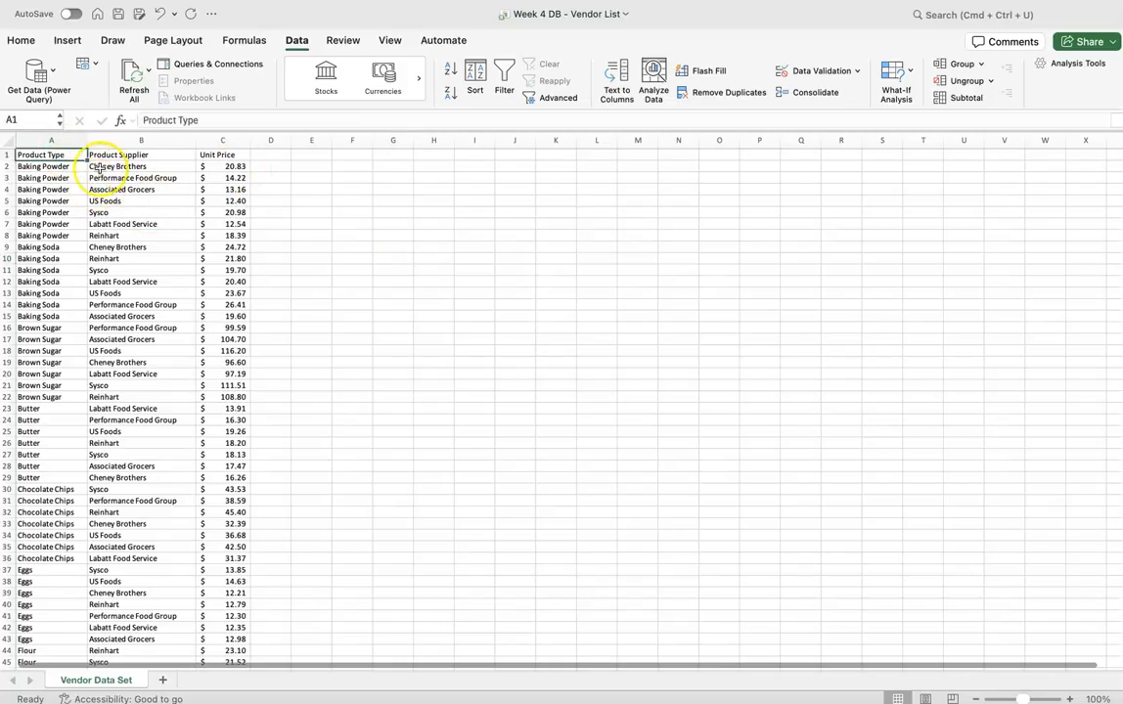
pyautogui.moveTo(75, 157); pyautogui.dragTo(226, 155)
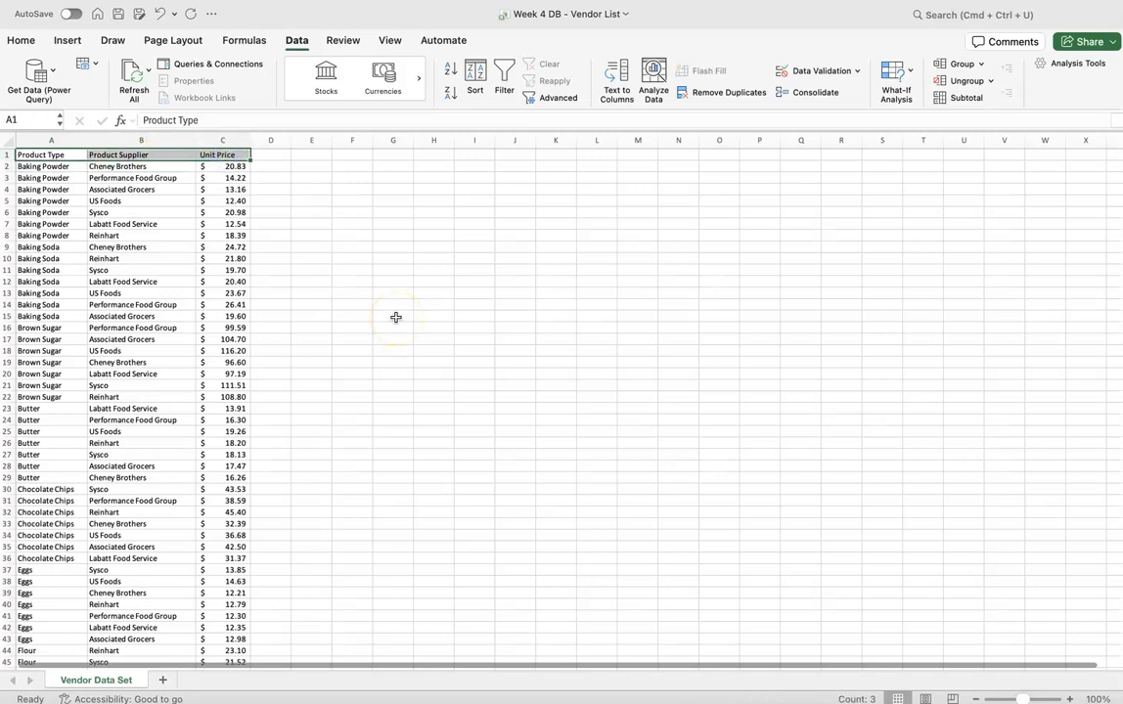
pyautogui.click(510, 88)
pyautogui.click(304, 219)
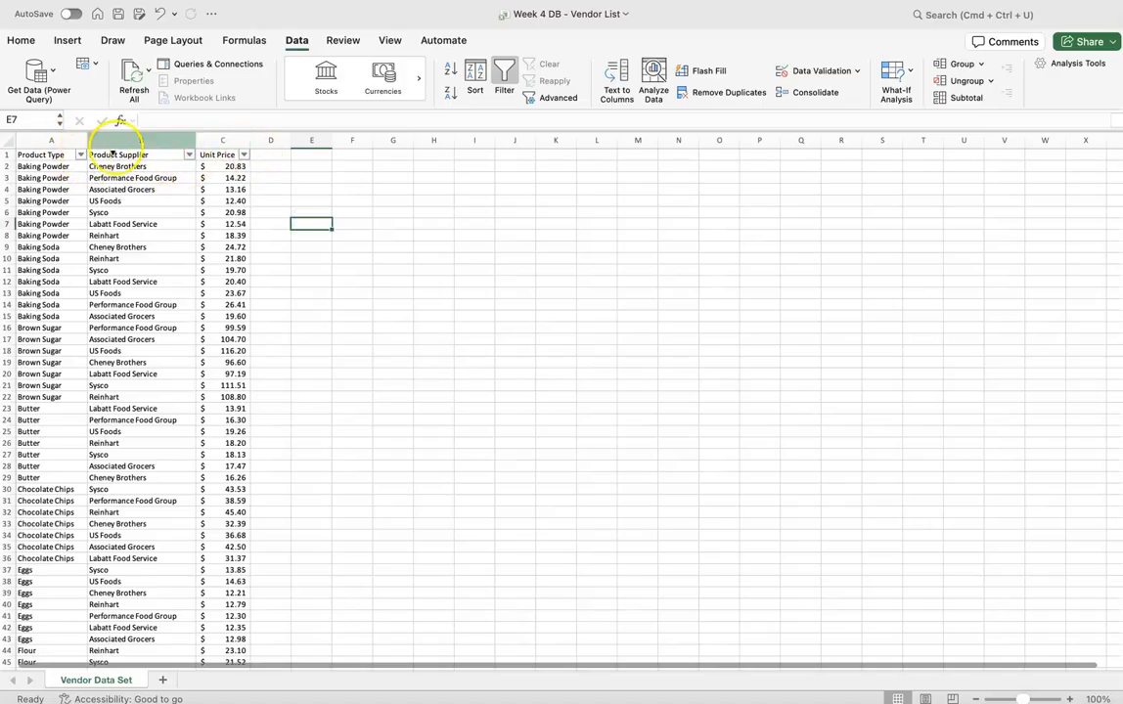
# Sort the list by the Product Type column in descending order using its filter options
pyautogui.click(81, 155)
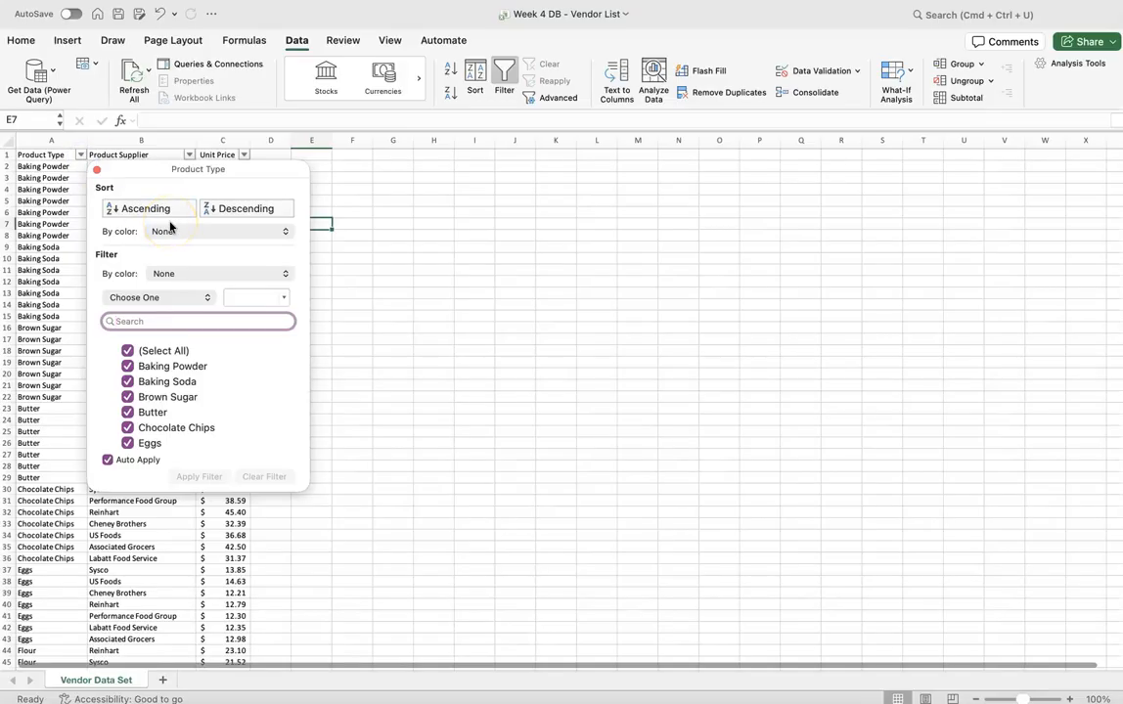
pyautogui.click(227, 210)
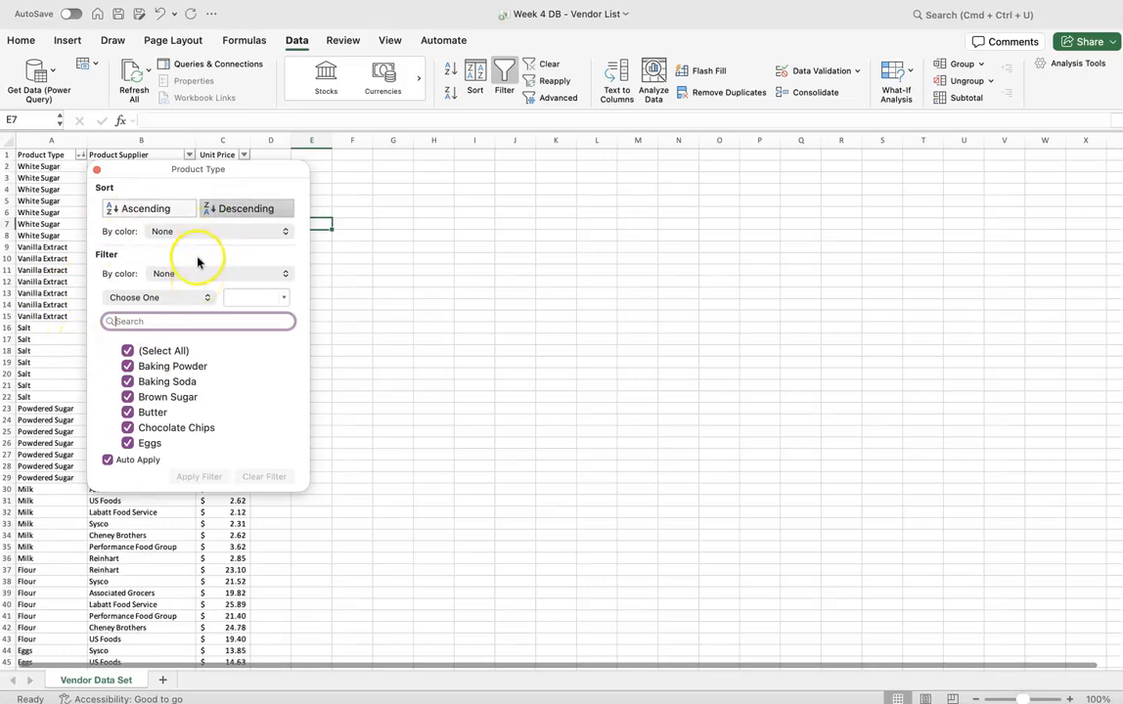
pyautogui.click(222, 232)
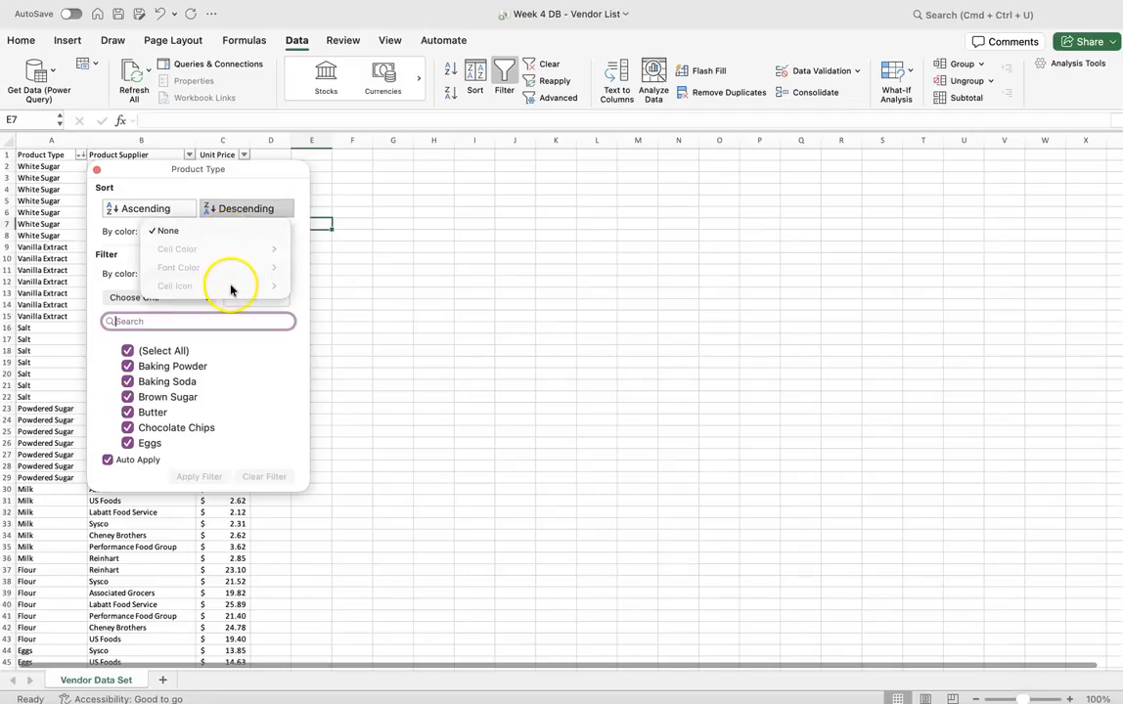
pyautogui.click(230, 233)
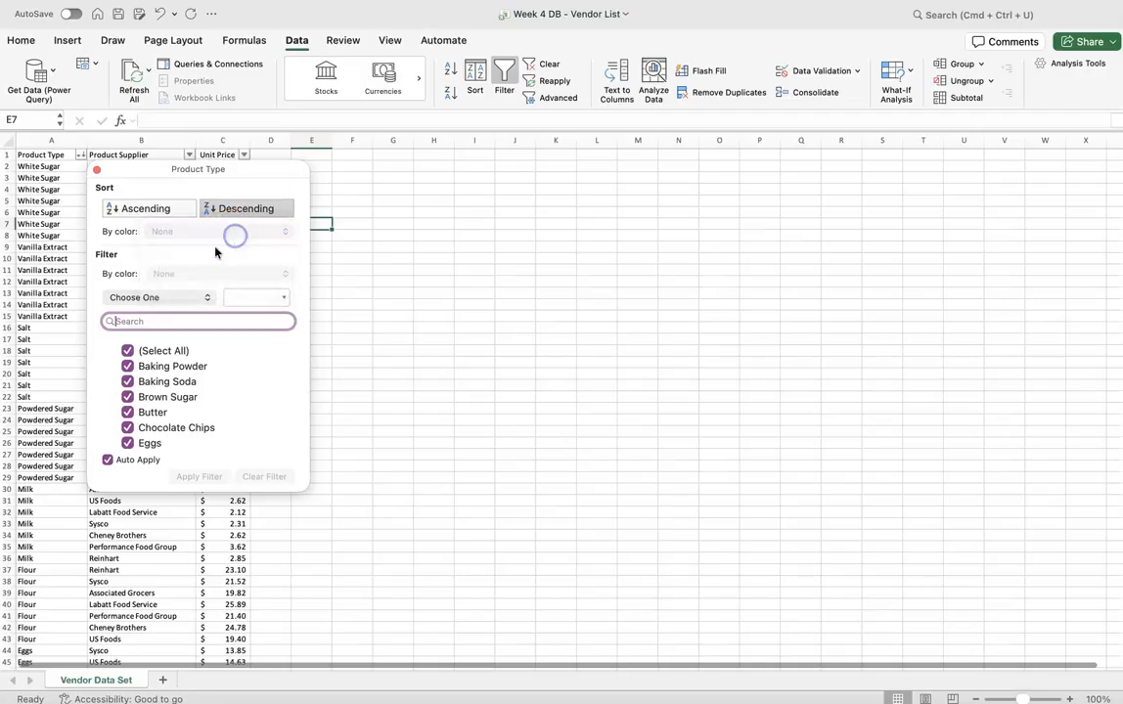
# Filter the Product Type column to show only entries that begin with Eggs
pyautogui.click(174, 297)
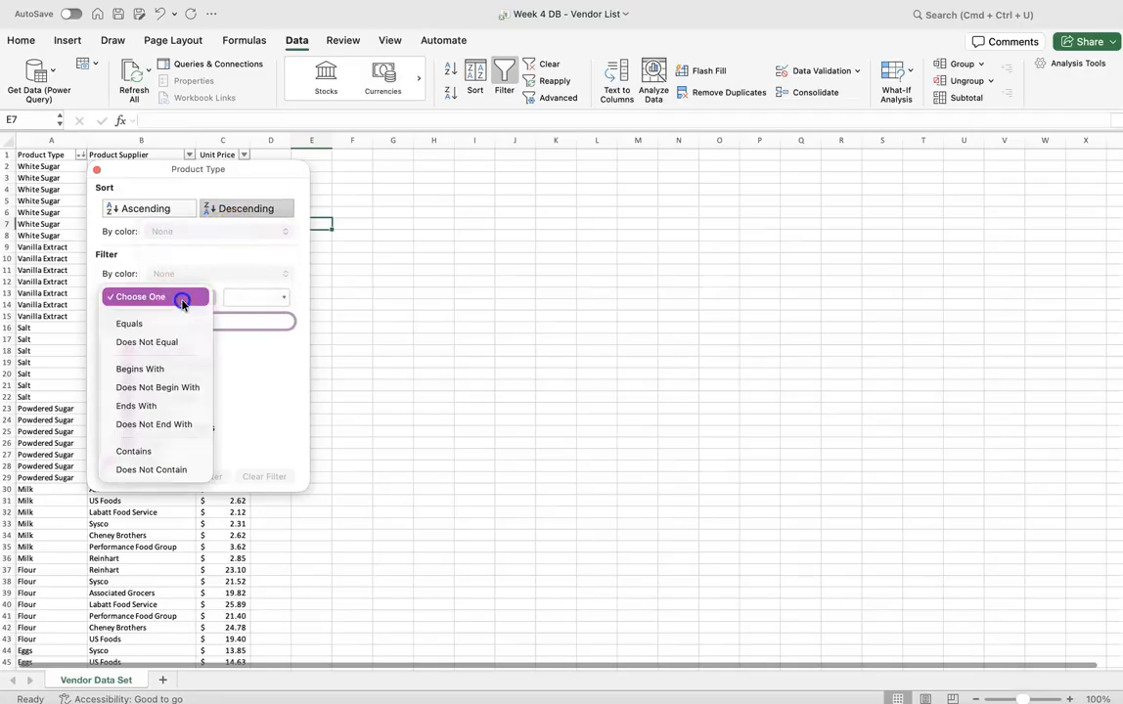
pyautogui.click(180, 371)
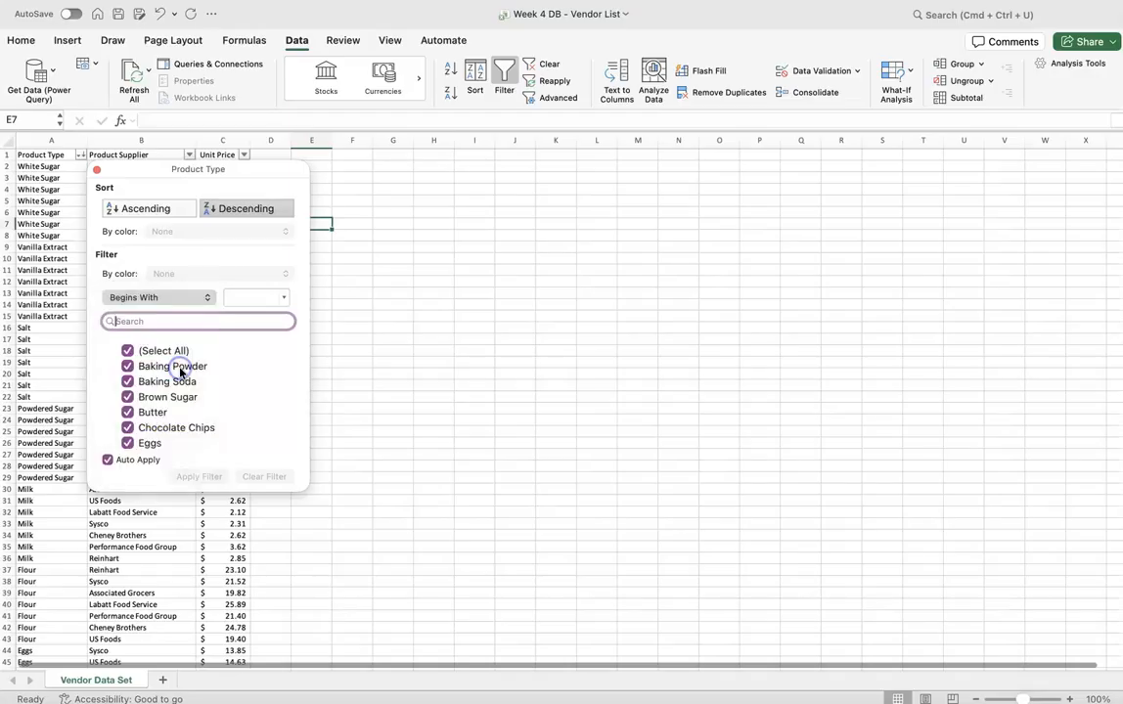
pyautogui.click(253, 296)
pyautogui.click(283, 298)
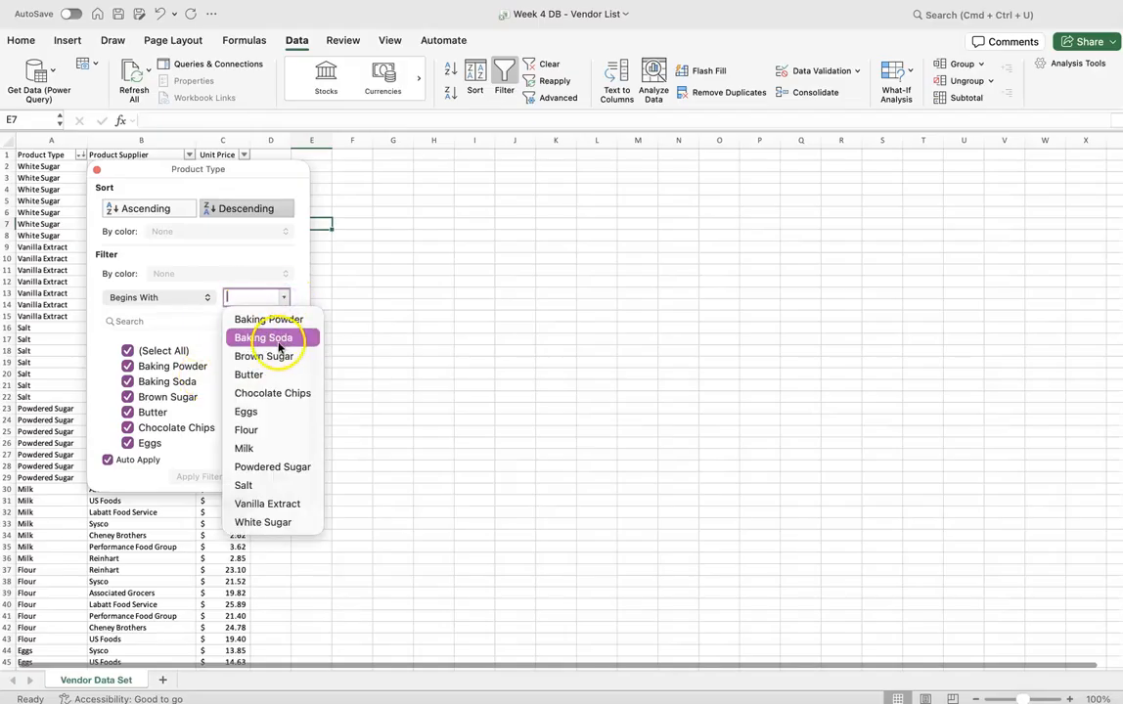
pyautogui.click(251, 413)
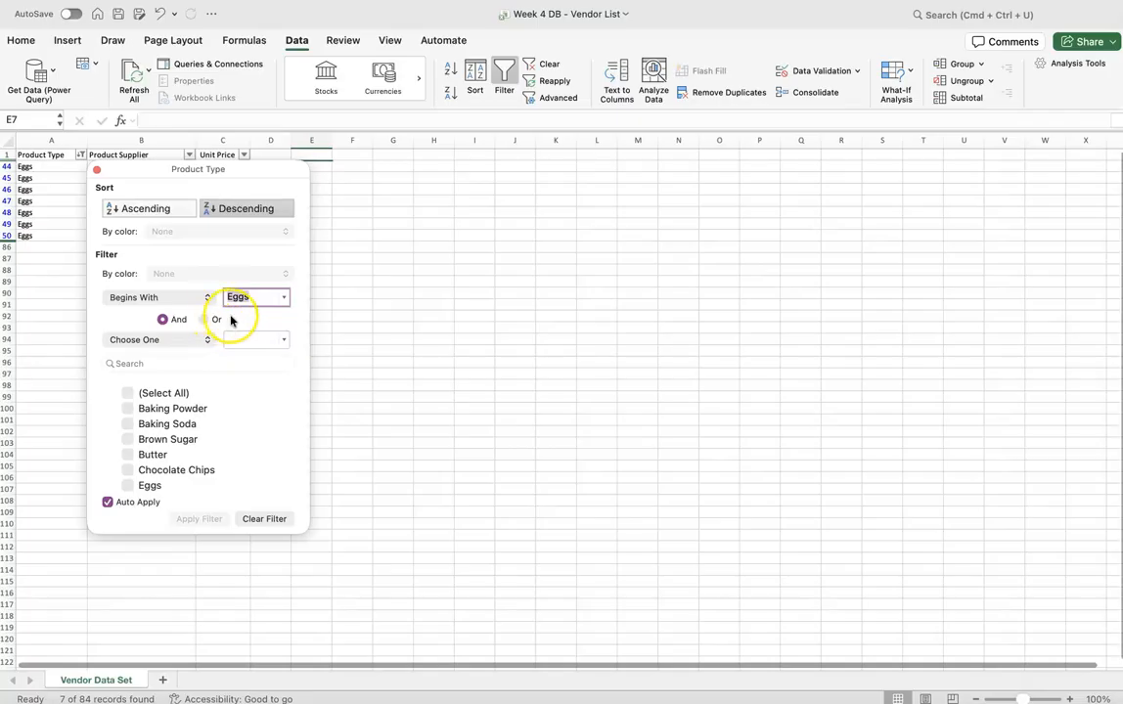
# Clear the Product Type filter, close its filter options and review the full list
pyautogui.click(205, 321)
pyautogui.click(163, 320)
pyautogui.click(263, 529)
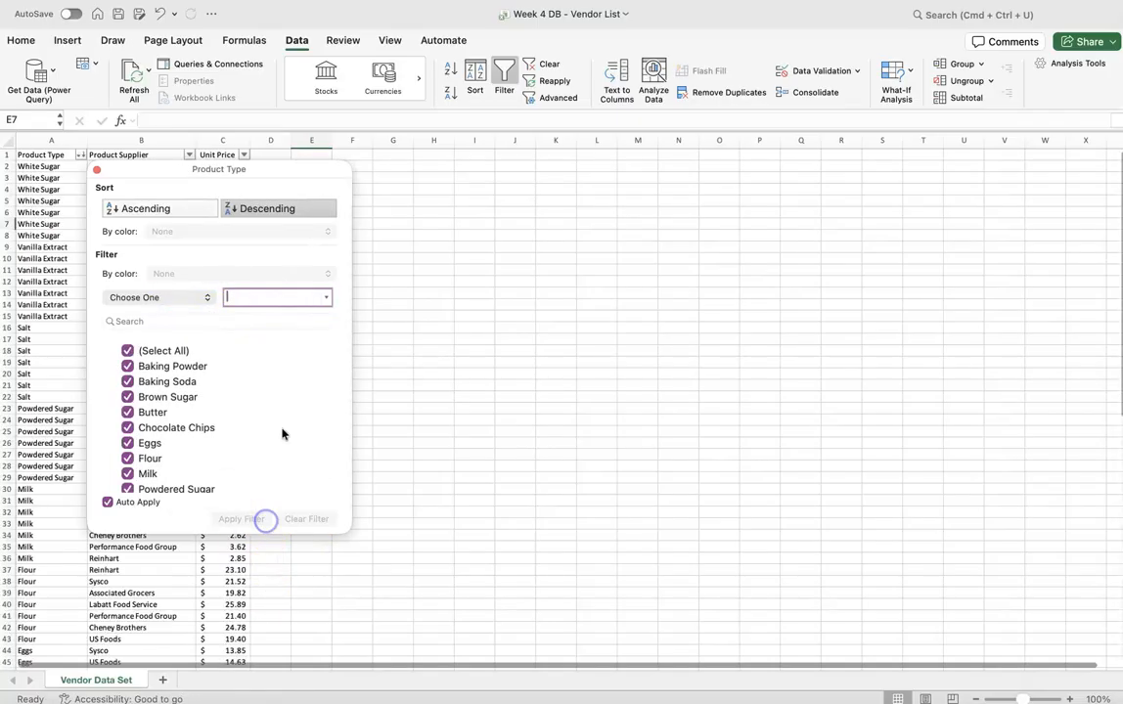
pyautogui.click(460, 314)
pyautogui.scroll(-5, 76, 224)
pyautogui.scroll(-10, 76, 224)
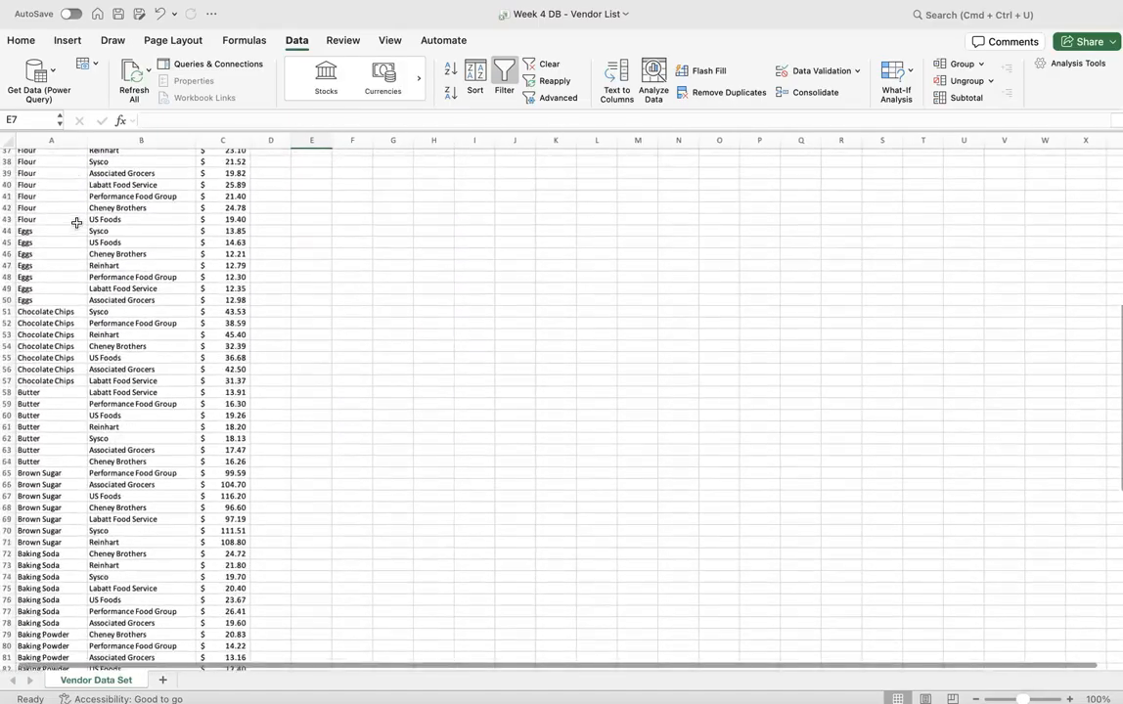
pyautogui.scroll(15, 76, 224)
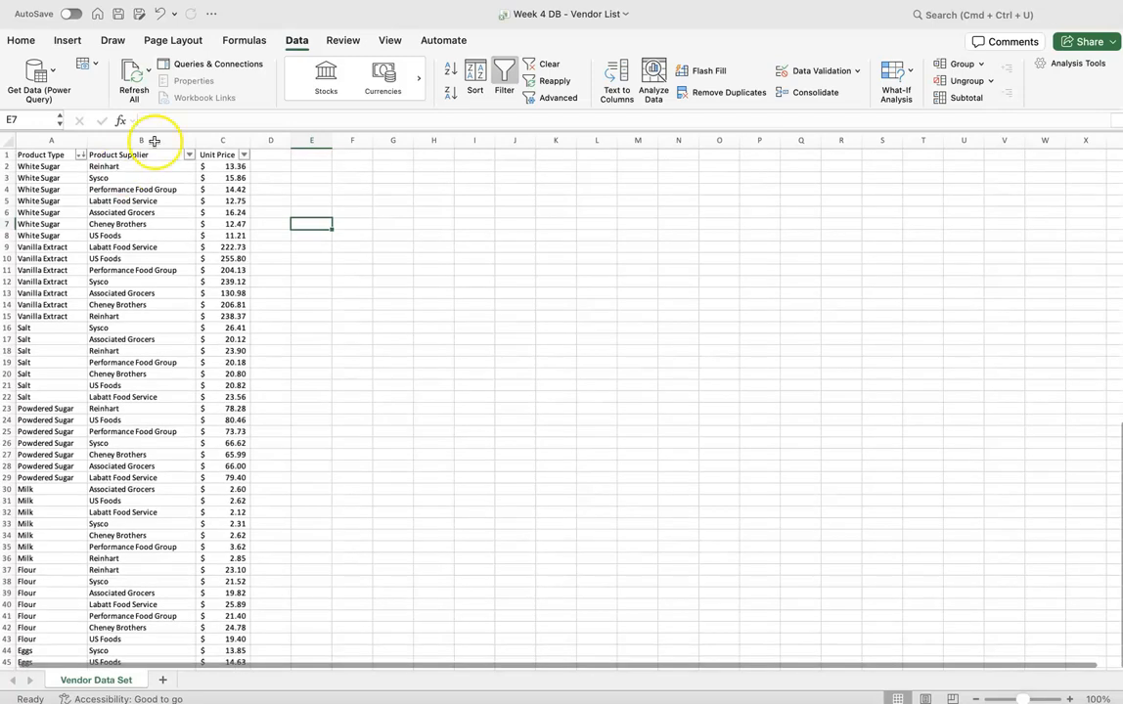
# Sort the list by the Product Supplier column in ascending order and close its filter options
pyautogui.click(189, 156)
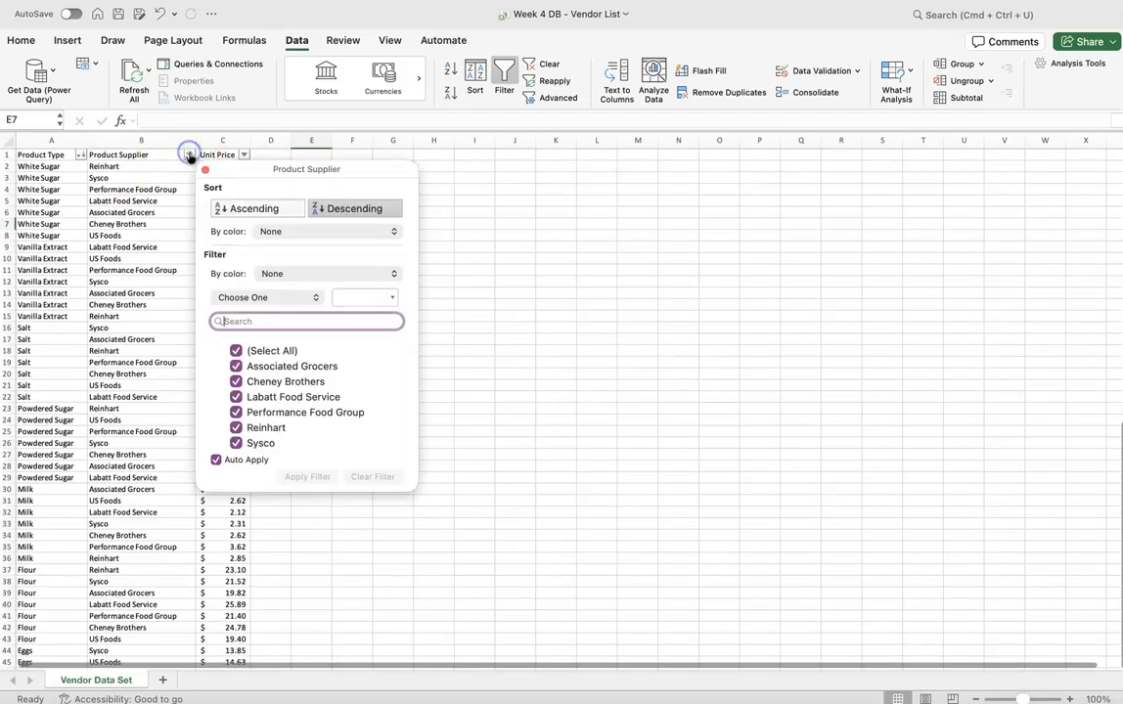
pyautogui.click(284, 207)
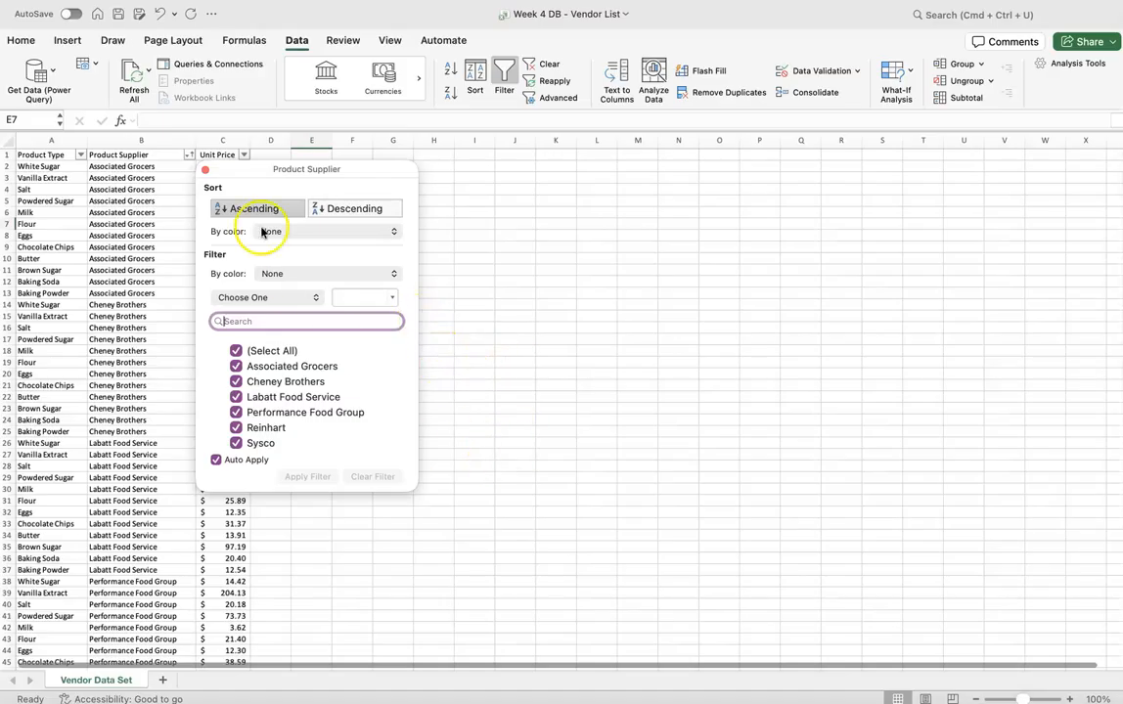
pyautogui.click(206, 169)
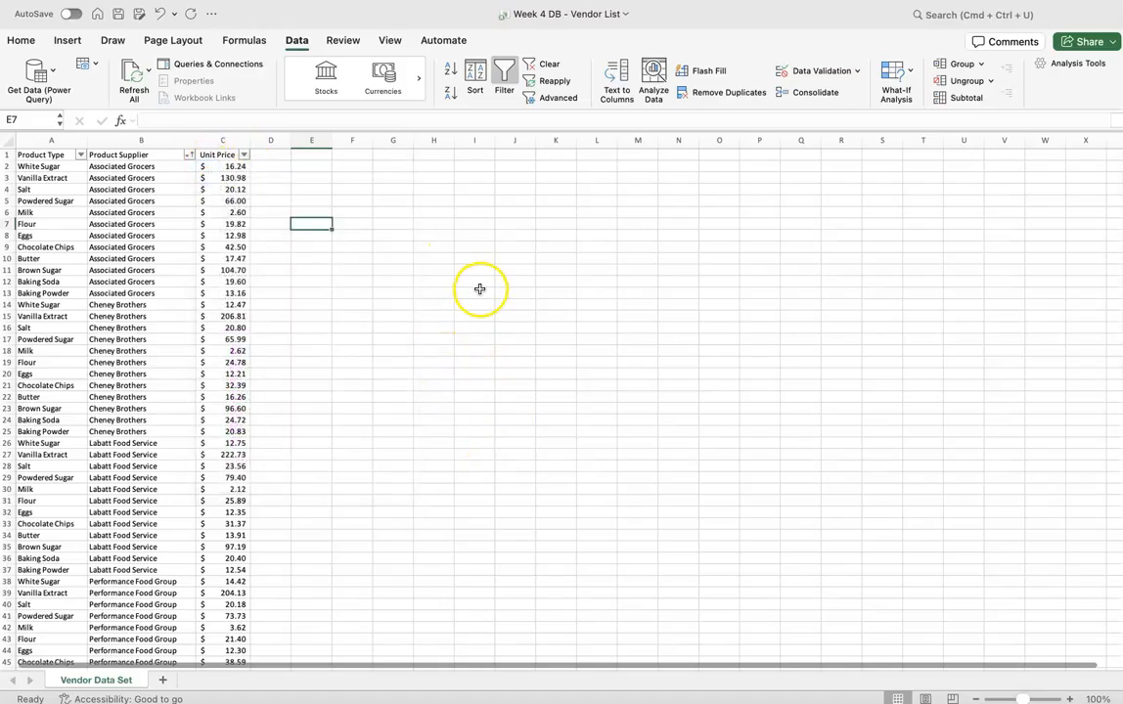